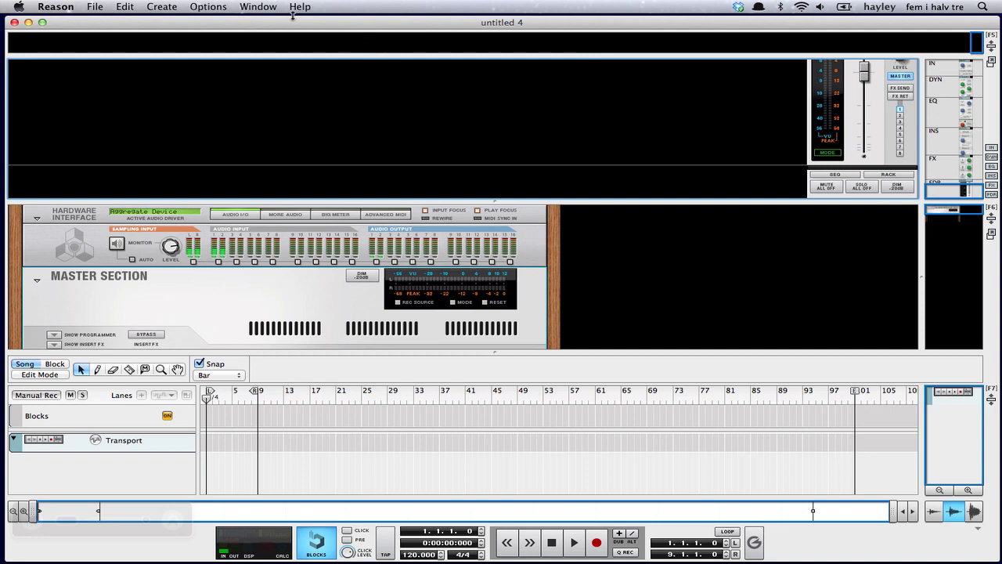
# Step: Open the Create menu to list audio tracks, instruments and effects that can be added
pyautogui.click(159, 8)
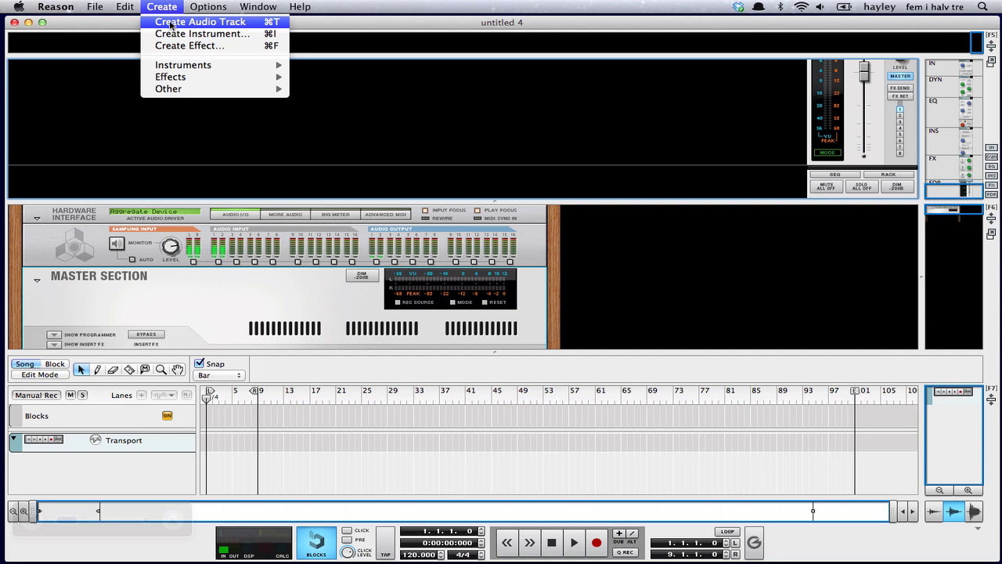
# Step: Add Audio Track 1 and switch its mixer gate on with range about -25.83 dB
pyautogui.click(170, 23)
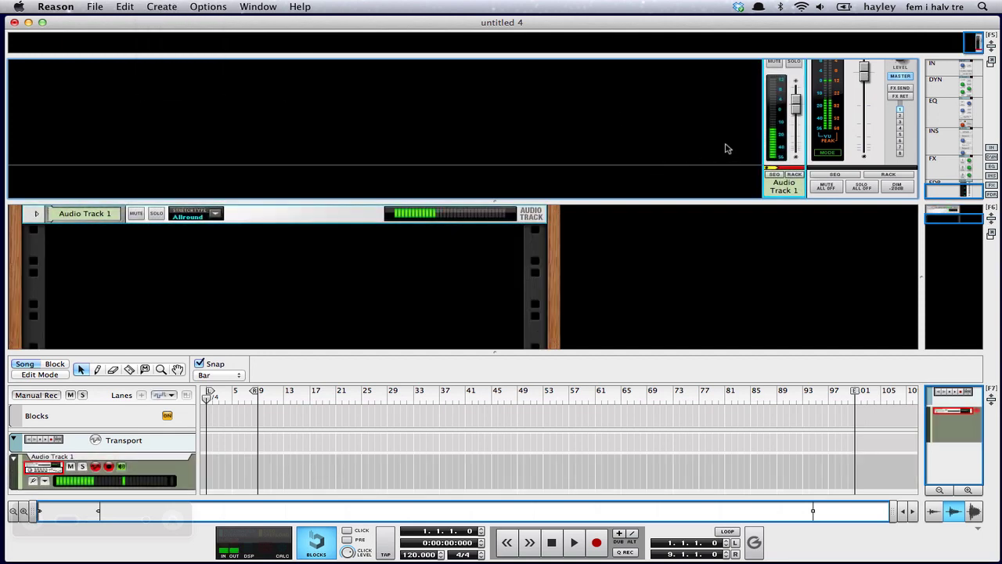
pyautogui.scroll(10, 725, 148)
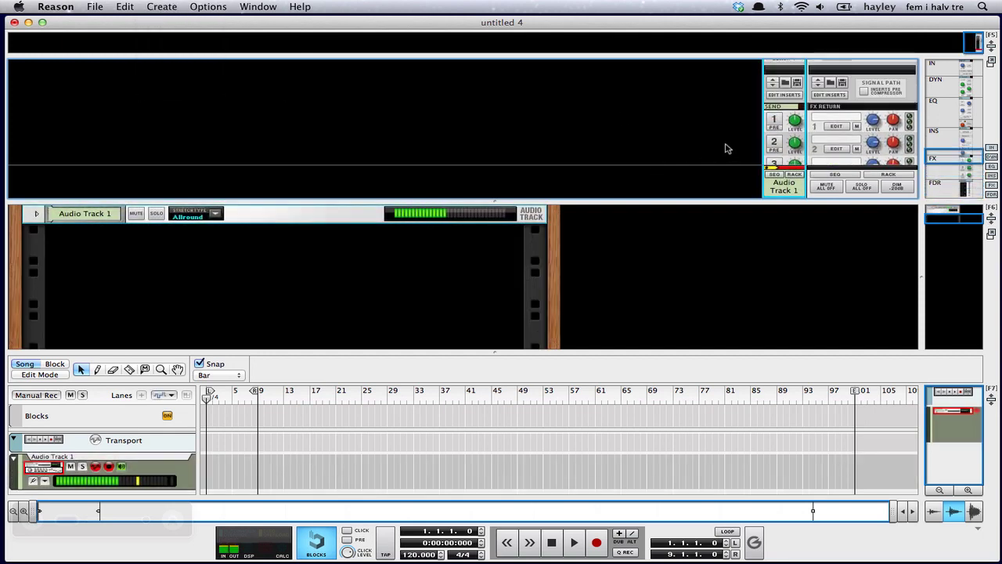
pyautogui.scroll(8, 725, 148)
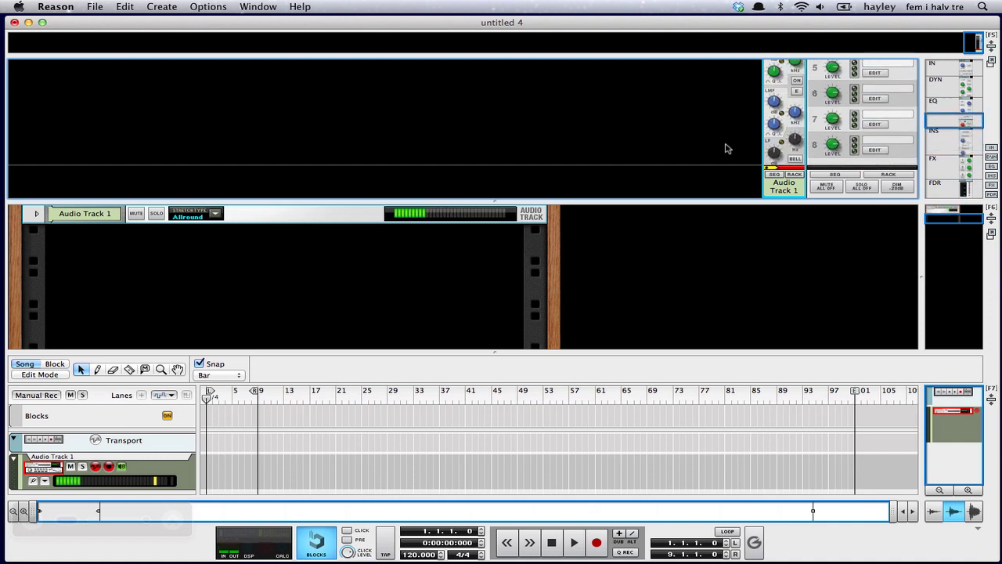
pyautogui.scroll(6, 725, 148)
pyautogui.scroll(5, 734, 118)
pyautogui.scroll(8, 734, 118)
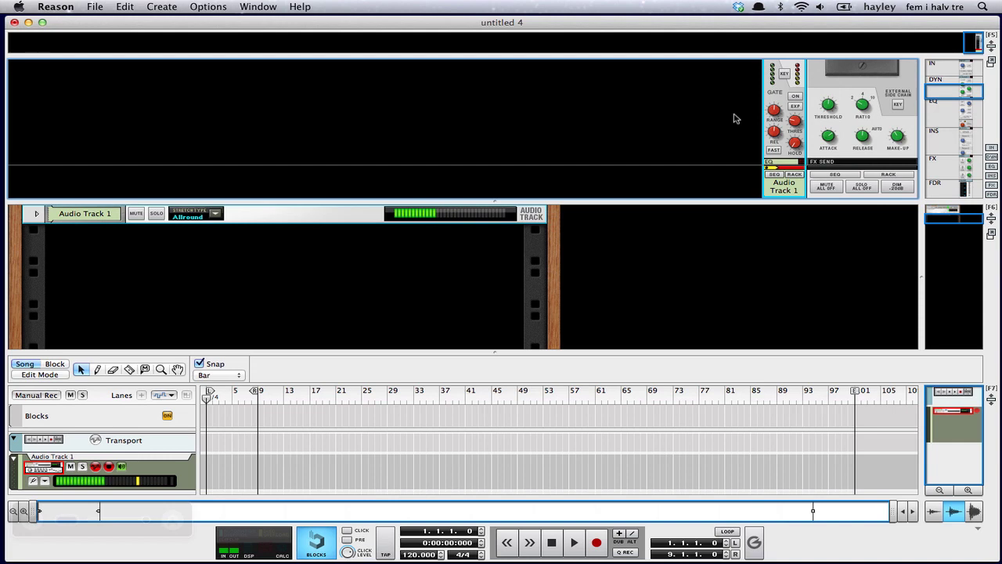
pyautogui.click(796, 96)
pyautogui.moveTo(773, 111); pyautogui.dragTo(780, 41)
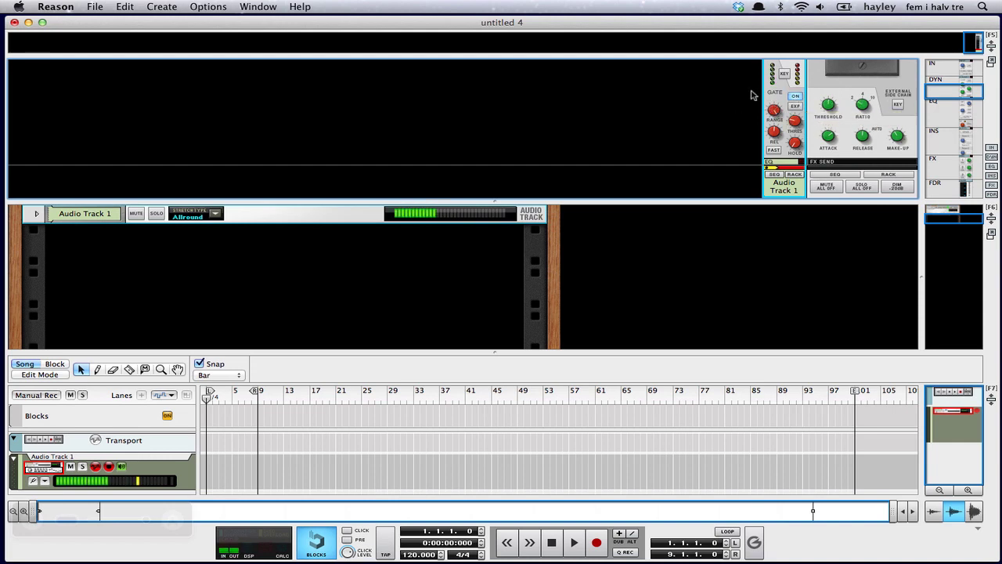
# Step: Unfold Audio Track 1, show its insert FX programmer, and browse all effect patches
pyautogui.click(37, 215)
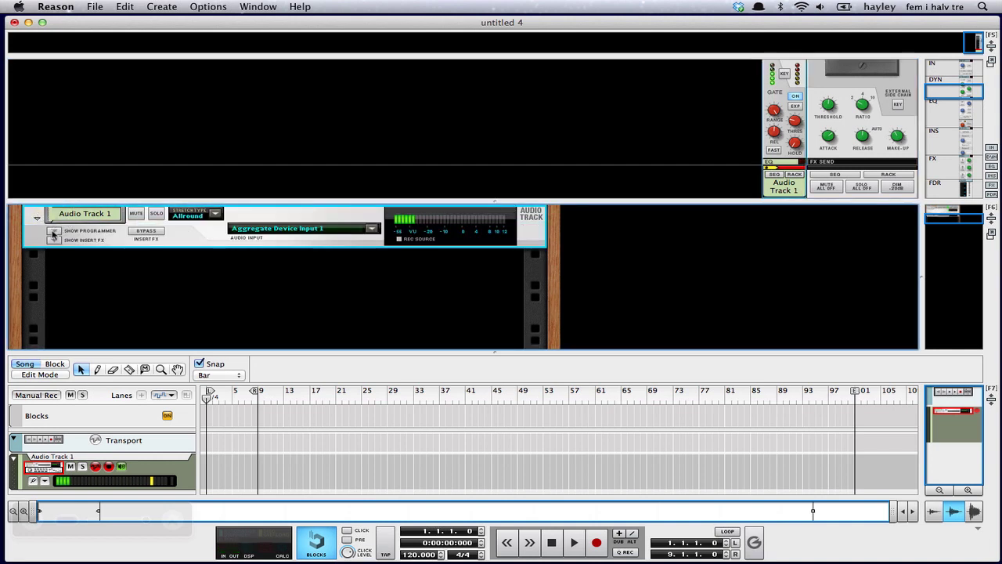
pyautogui.click(53, 233)
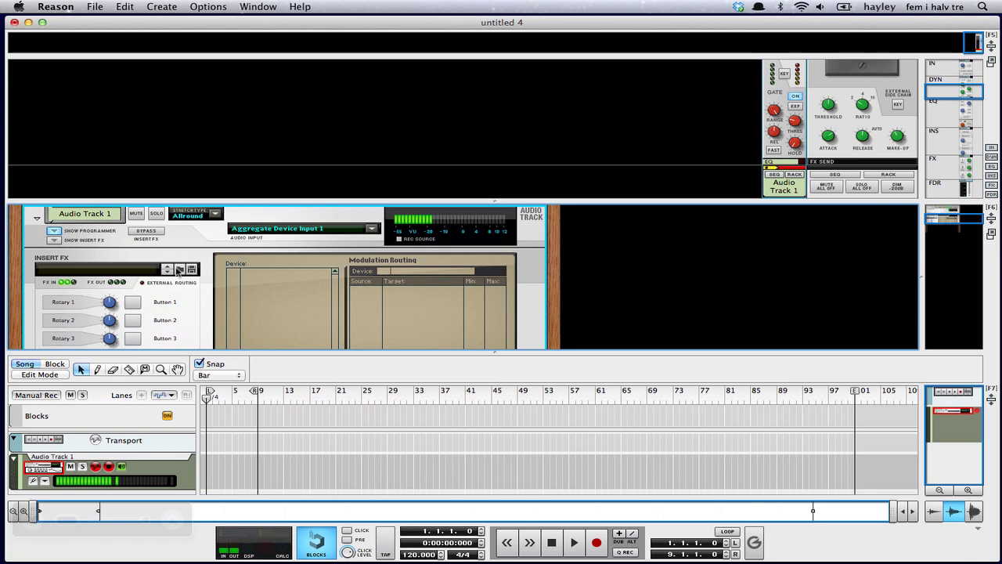
pyautogui.click(179, 269)
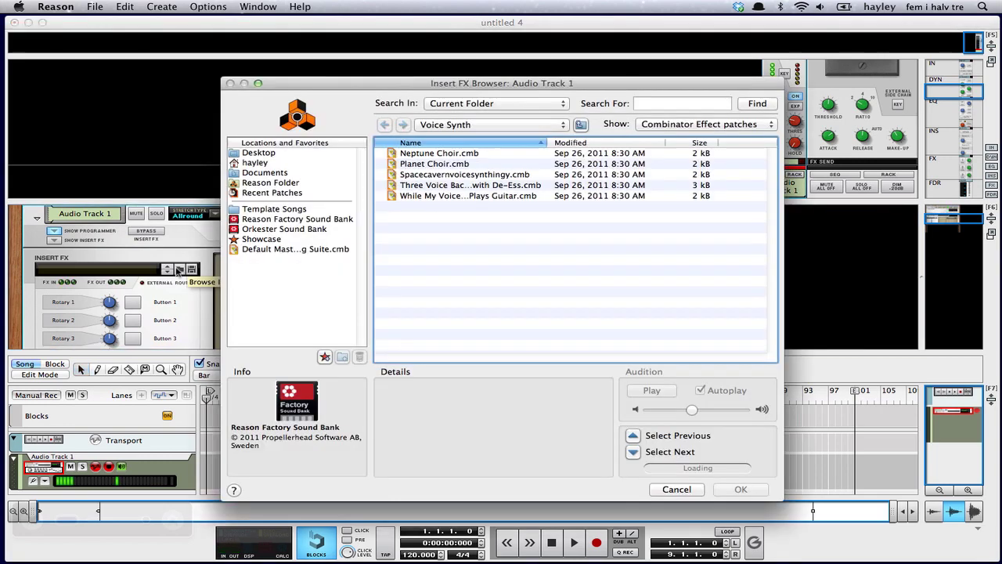
pyautogui.click(470, 124)
pyautogui.click(466, 139)
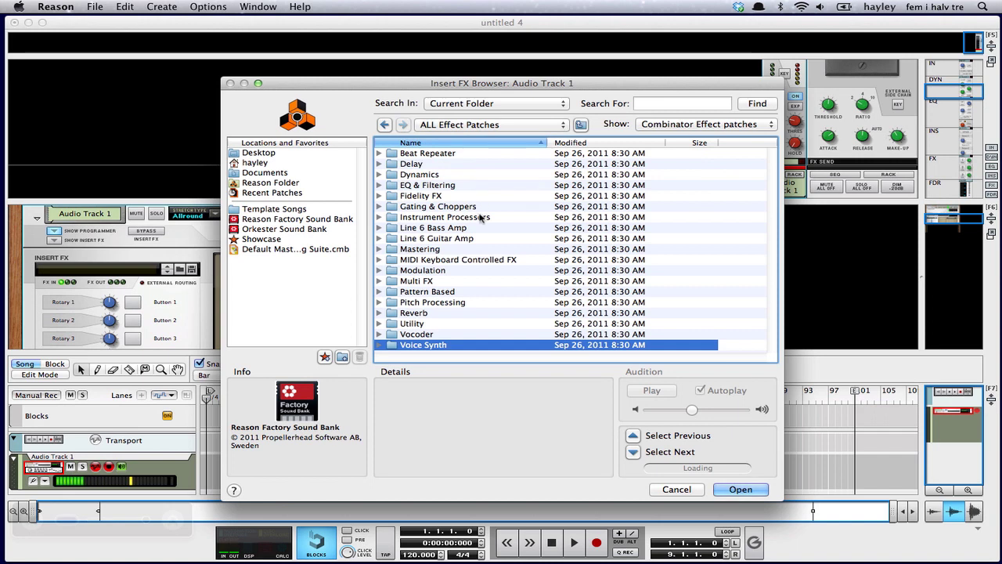
# Step: Look through the Pitch Processing, Special FX and Voice Synth folders, then cancel without loading
pyautogui.doubleClick(430, 302)
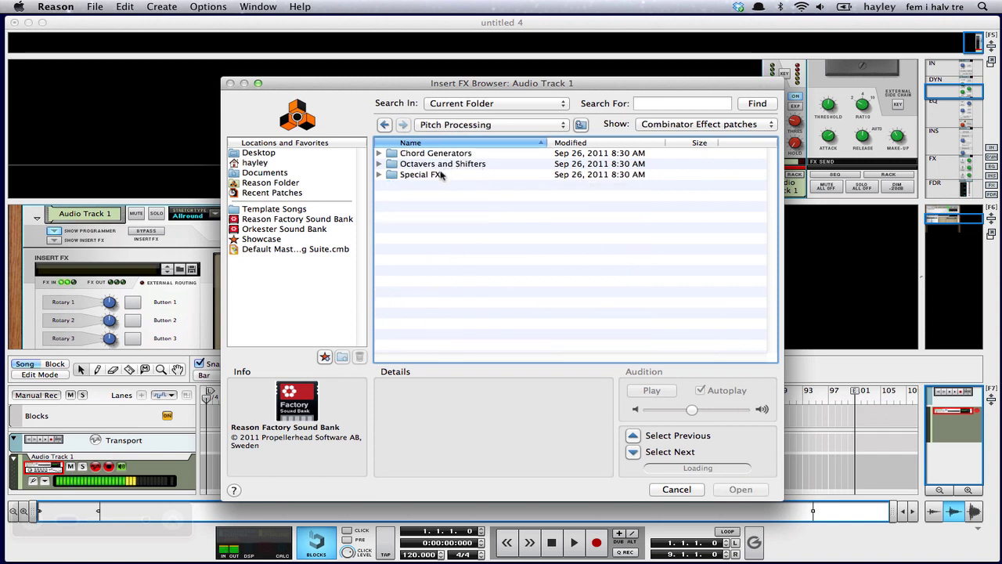
pyautogui.doubleClick(438, 175)
pyautogui.click(461, 250)
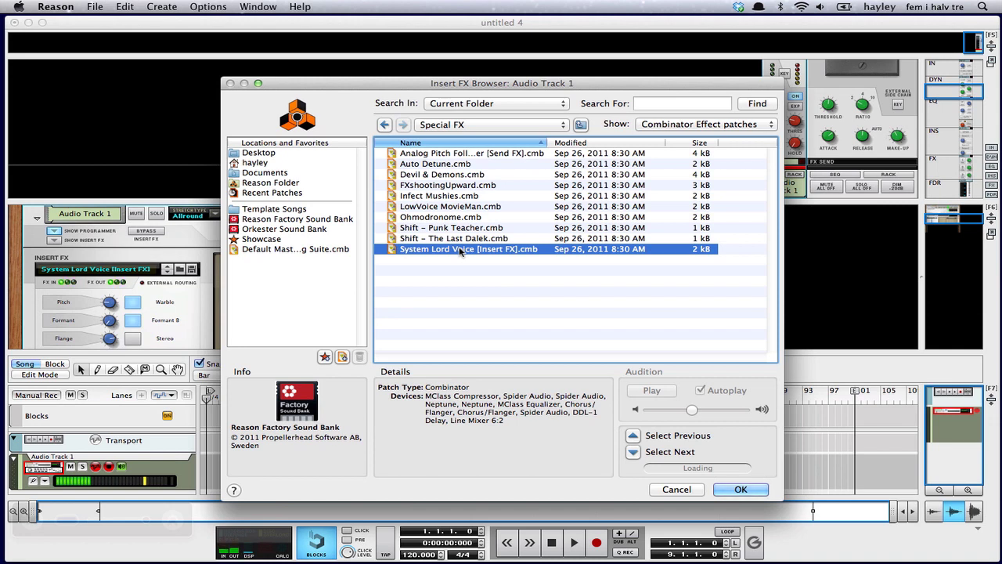
pyautogui.click(510, 124)
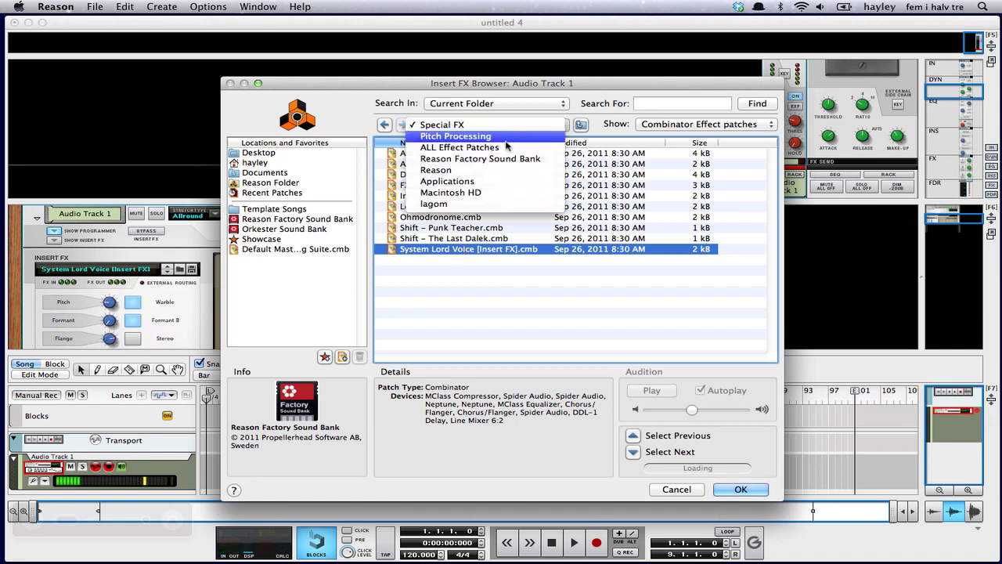
pyautogui.click(507, 147)
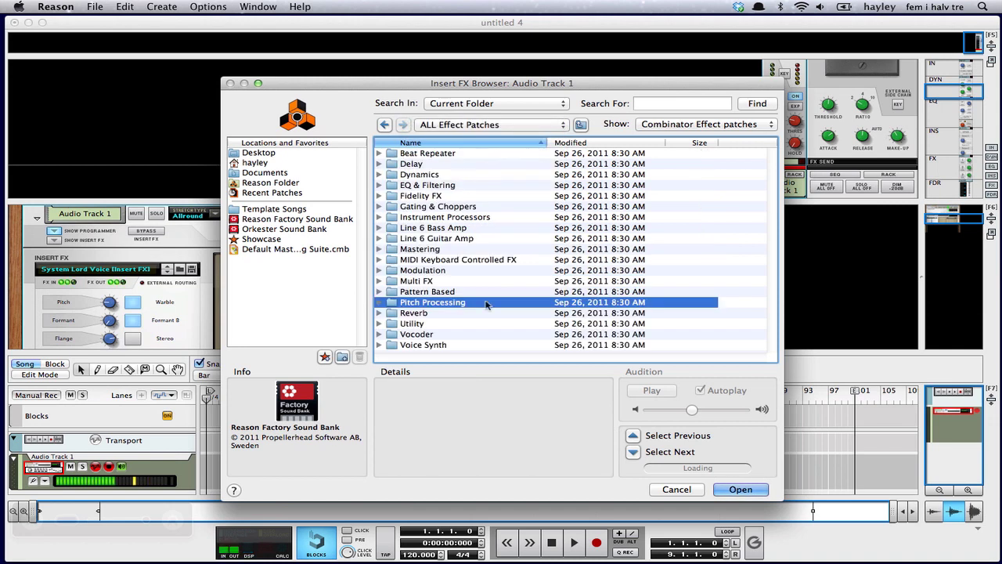
pyautogui.doubleClick(421, 344)
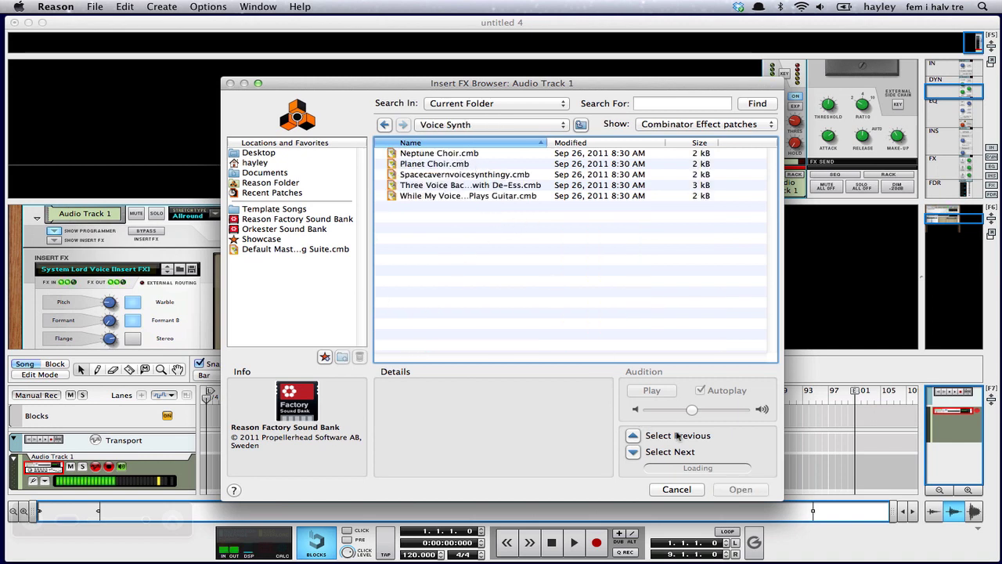
pyautogui.click(678, 488)
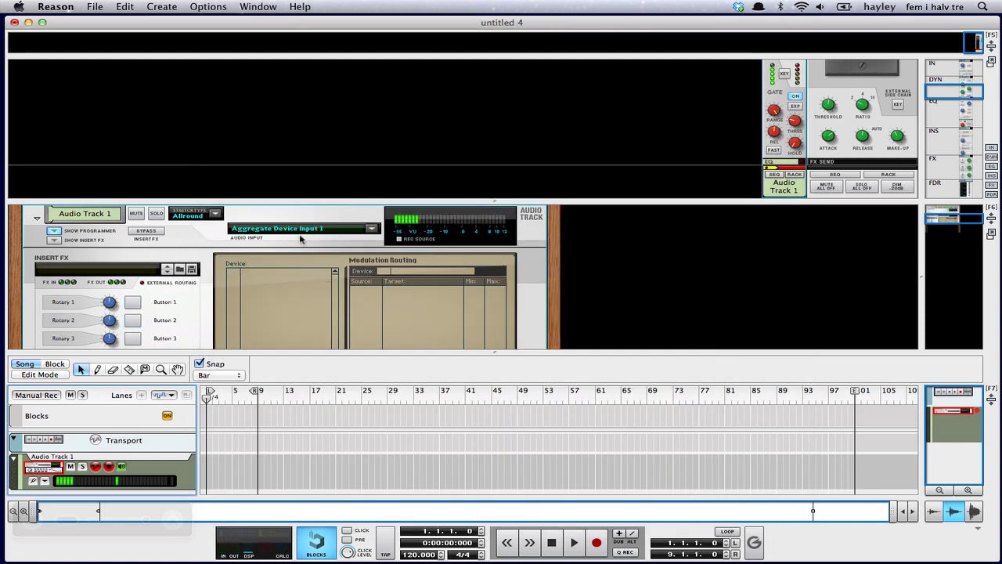
# Step: Load While My Voice Gently Plays Guitar.cmb from the Voice Synth folder as the insert FX
pyautogui.click(180, 270)
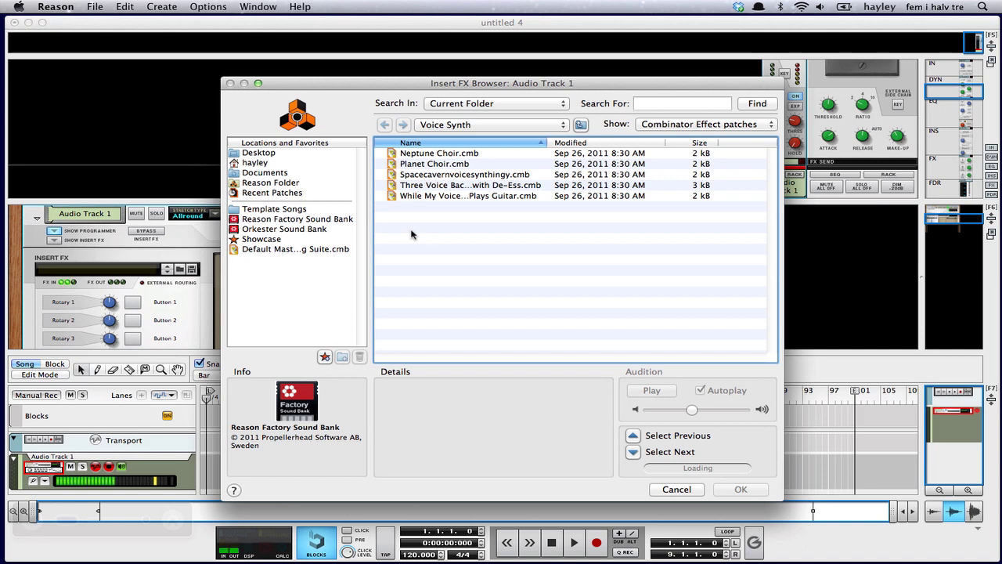
pyautogui.doubleClick(454, 196)
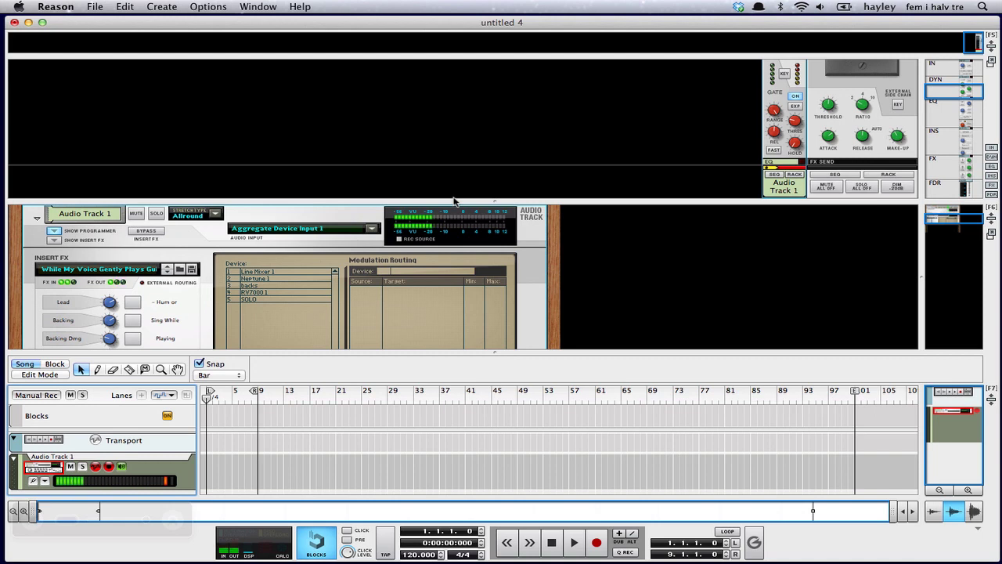
# Step: Bypass and then clear Audio Track 1's current insert effect
pyautogui.click(147, 232)
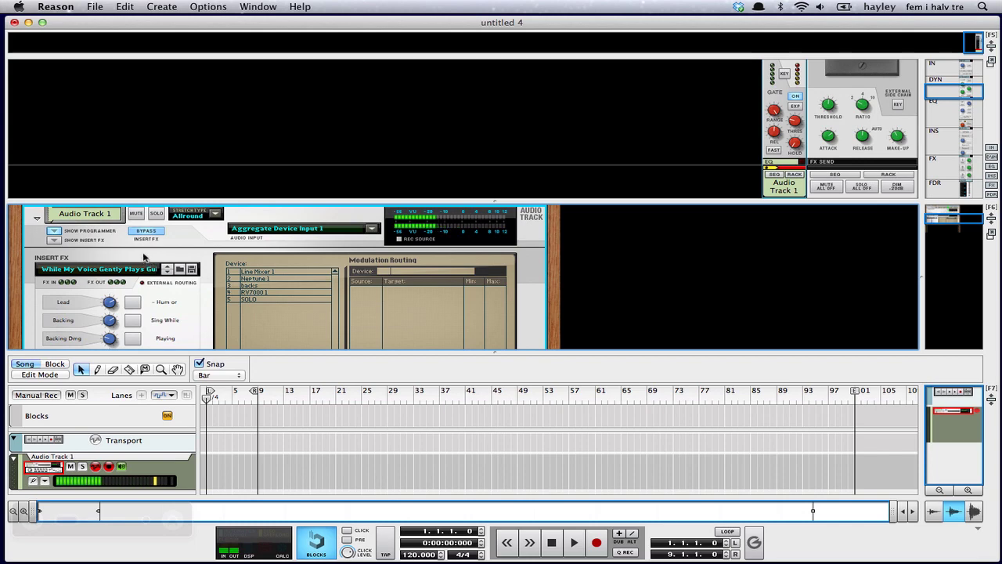
pyautogui.rightClick(143, 256)
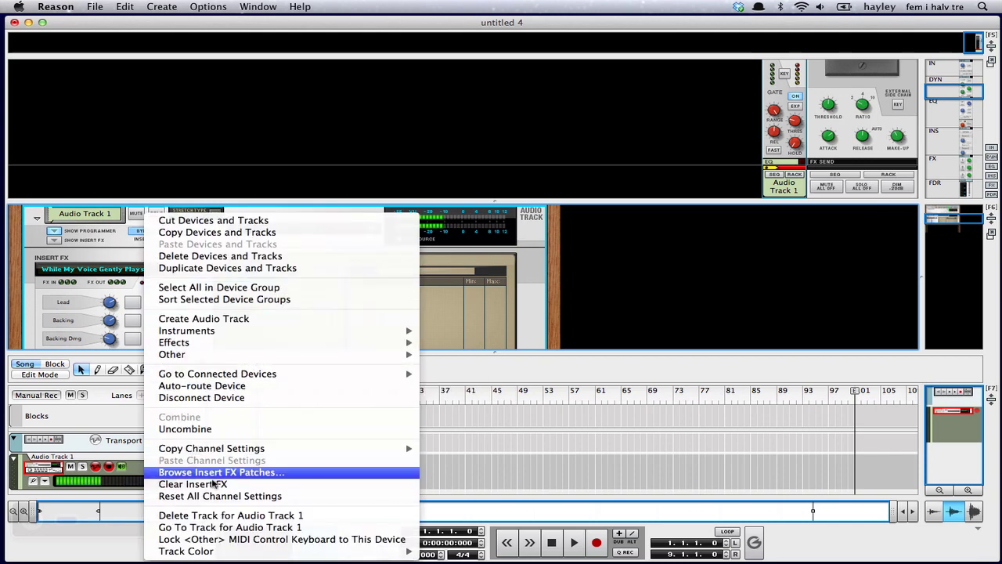
pyautogui.click(193, 483)
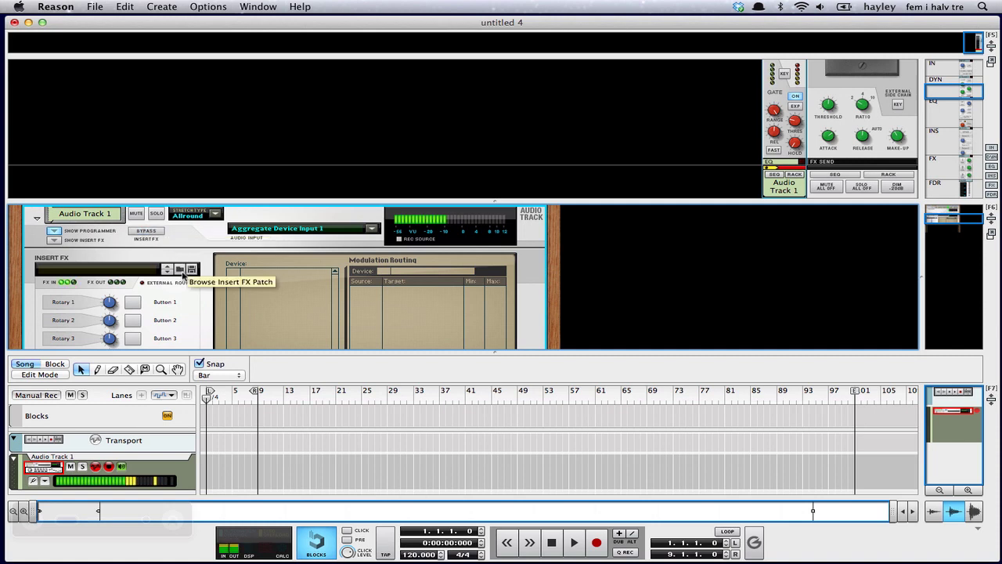
# Step: Load Planet Choir.cmb as Audio Track 1's new insert effect
pyautogui.click(181, 270)
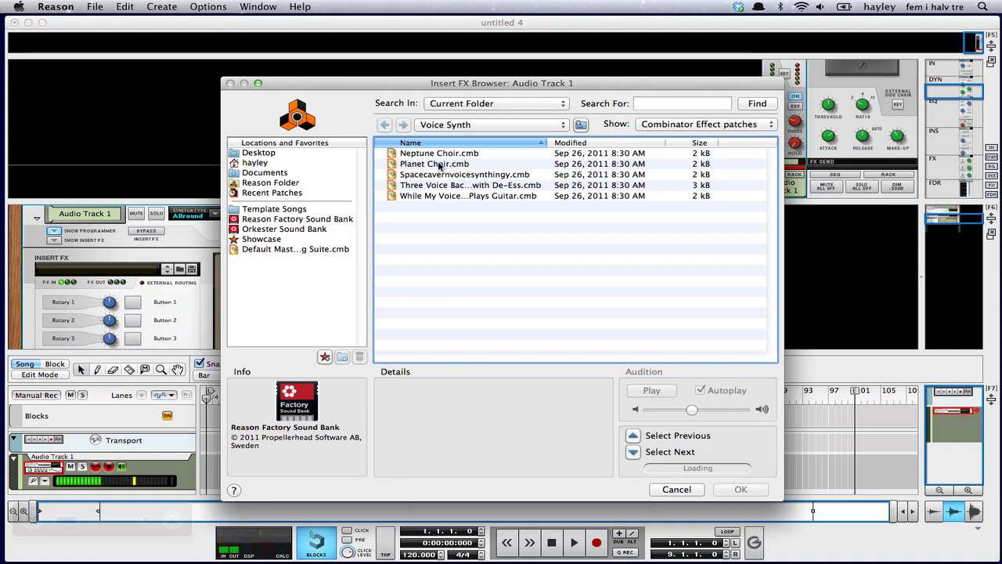
pyautogui.click(439, 164)
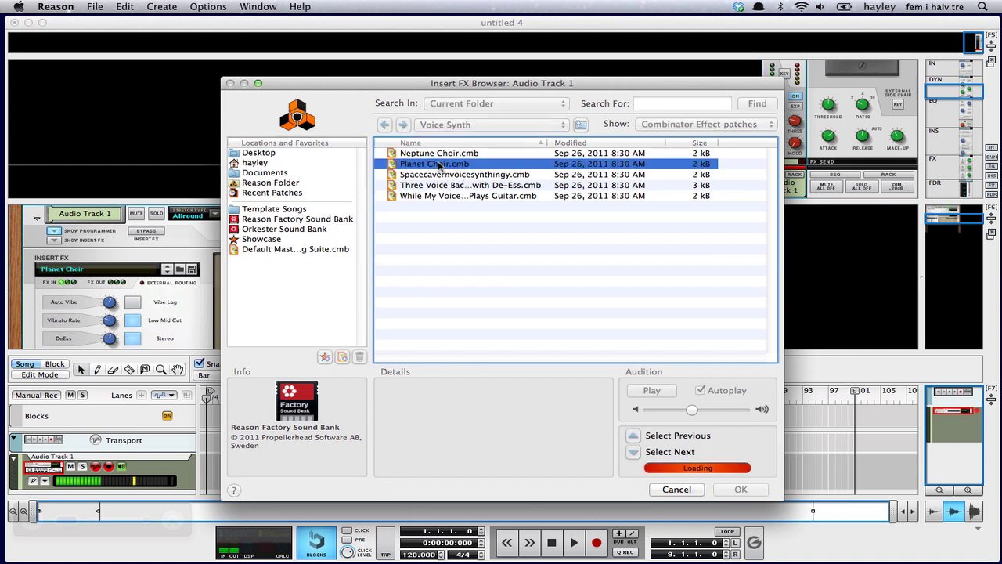
pyautogui.doubleClick(439, 164)
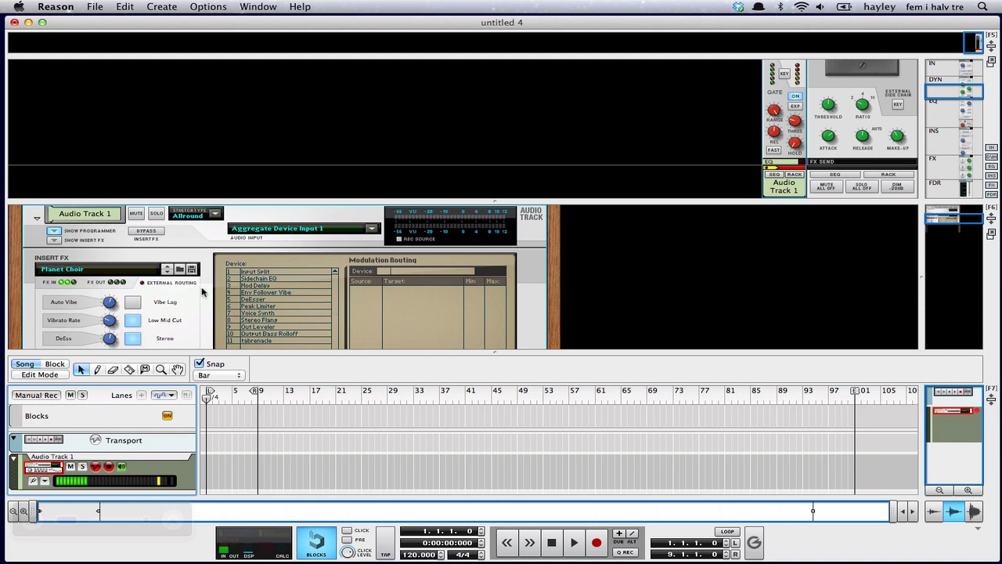
# Step: Maximize the rack with F6 and scroll through Planet Choir's devices down to Neptune
pyautogui.scroll(-2, 200, 308)
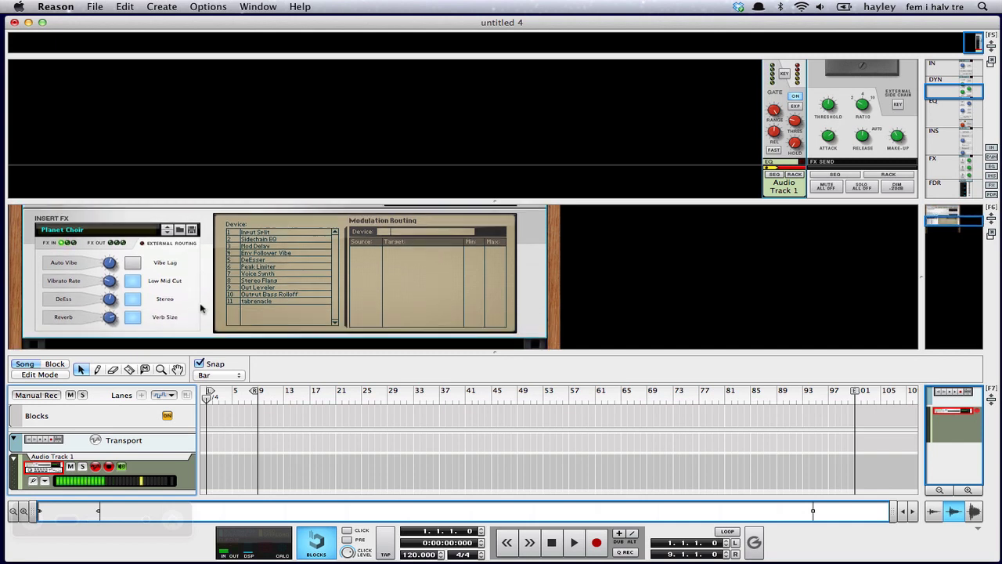
pyautogui.scroll(1, 123, 205)
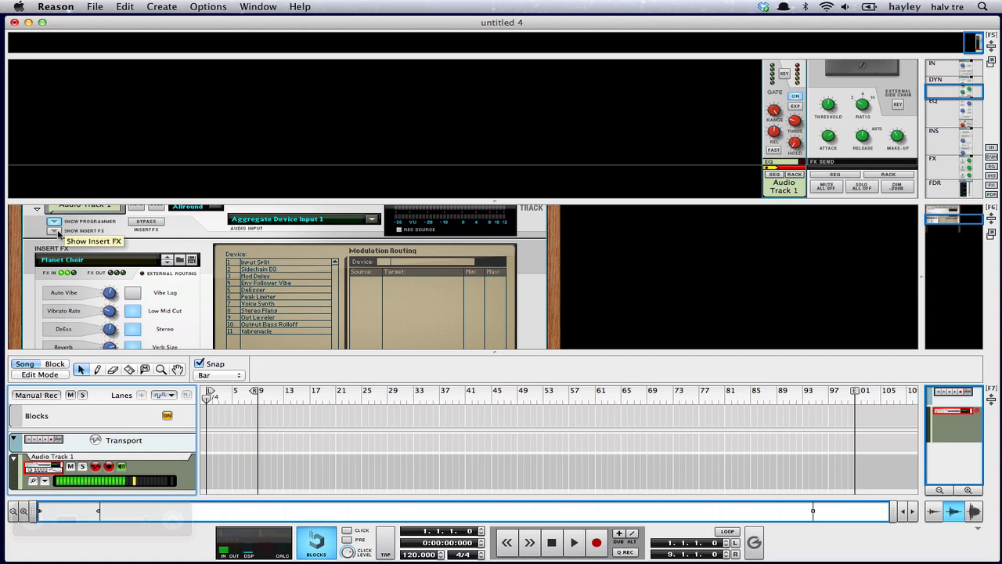
pyautogui.click(58, 234)
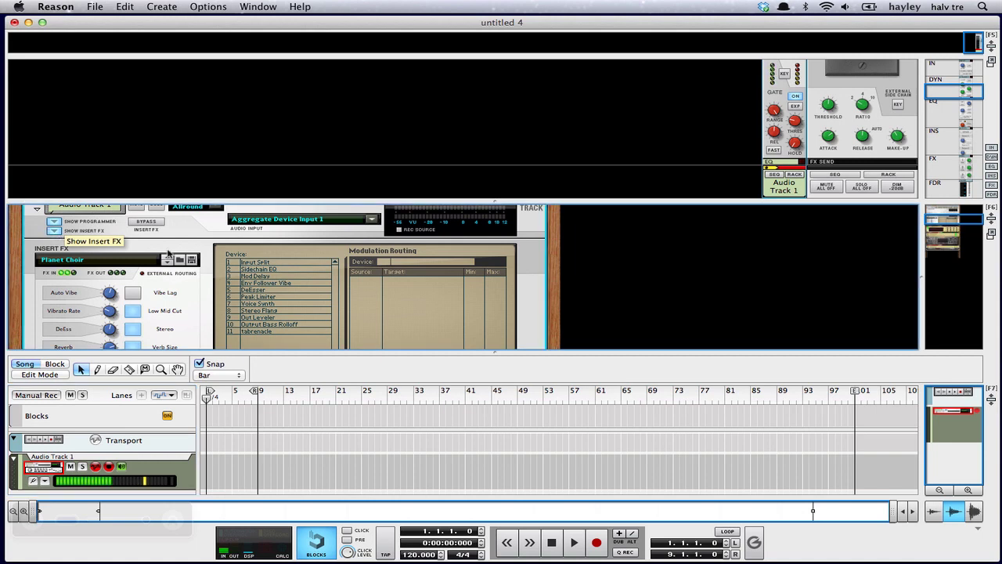
pyautogui.scroll(-5, 194, 288)
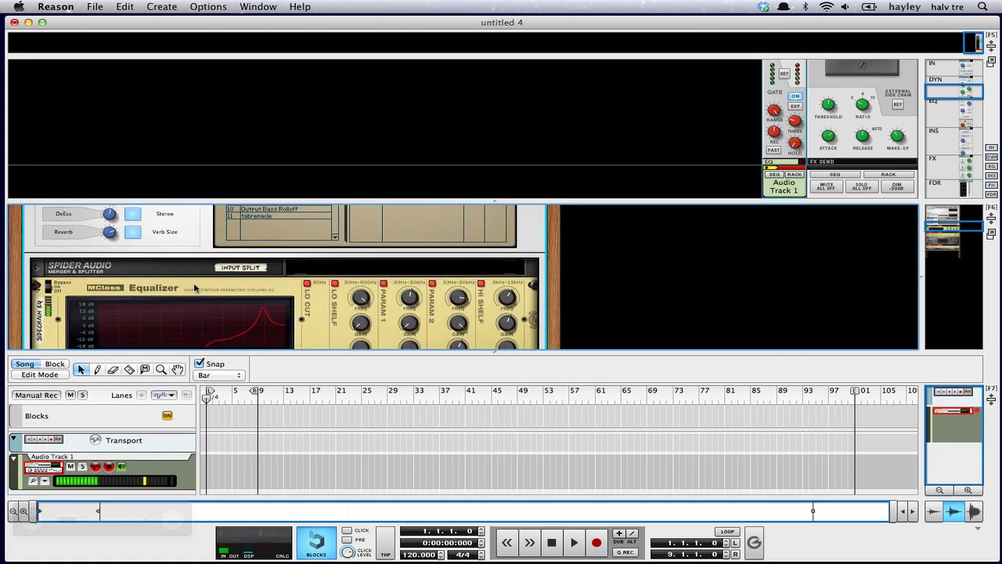
pyautogui.press('F6')
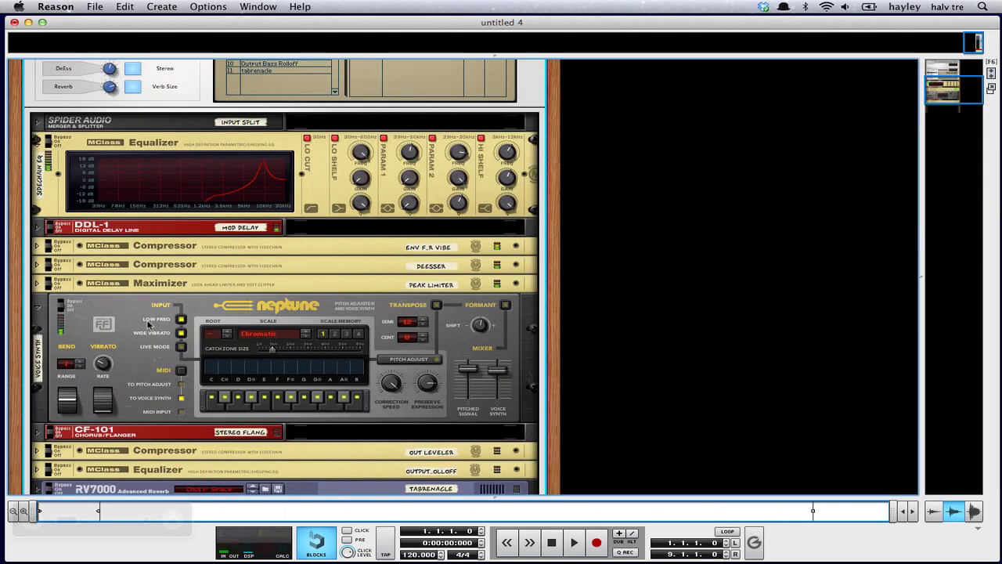
pyautogui.scroll(1, 138, 317)
pyautogui.scroll(3, 137, 317)
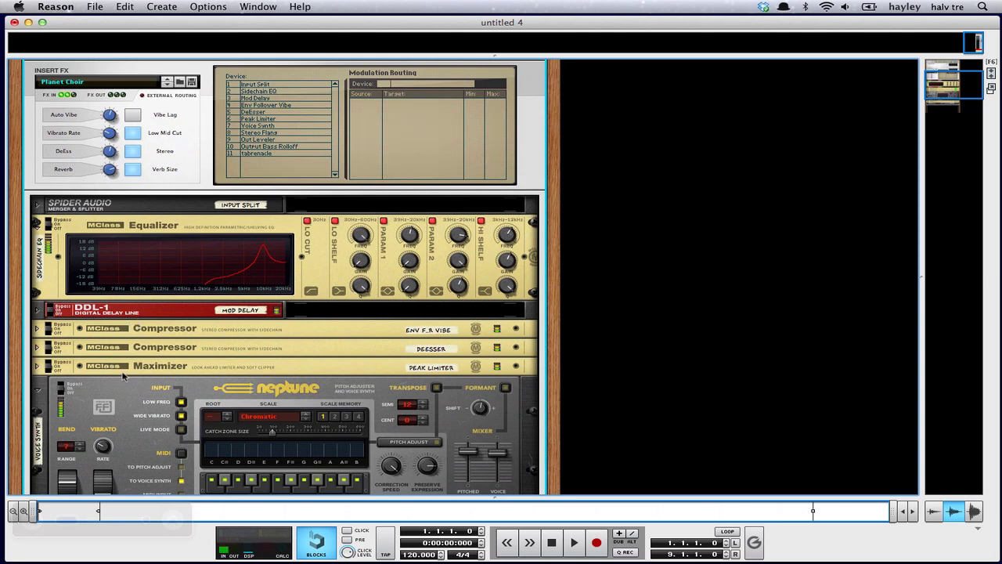
pyautogui.scroll(-3, 122, 376)
pyautogui.scroll(-2, 123, 376)
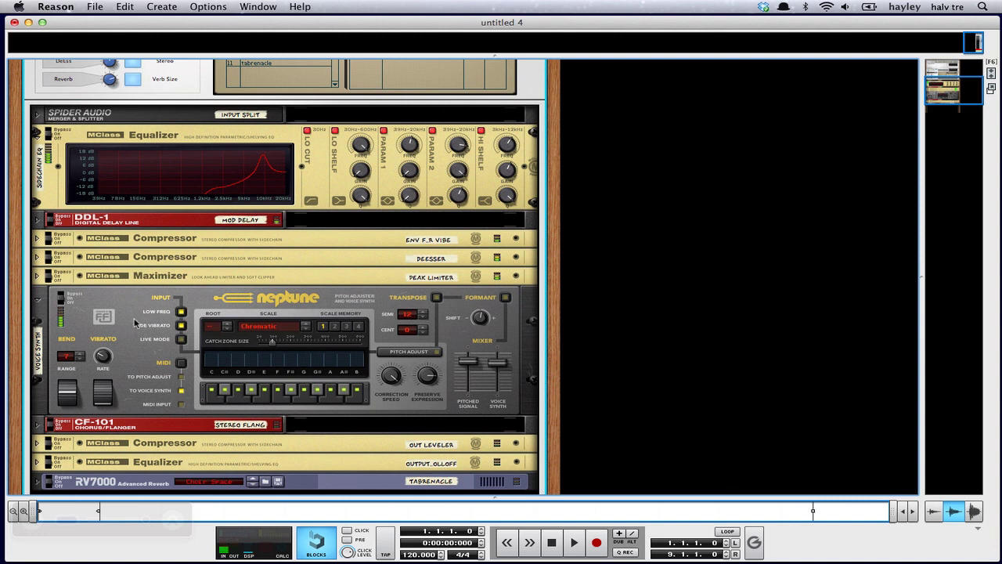
# Step: Create a sequencer track for the Neptune Voice Synth device via its context menu
pyautogui.rightClick(125, 314)
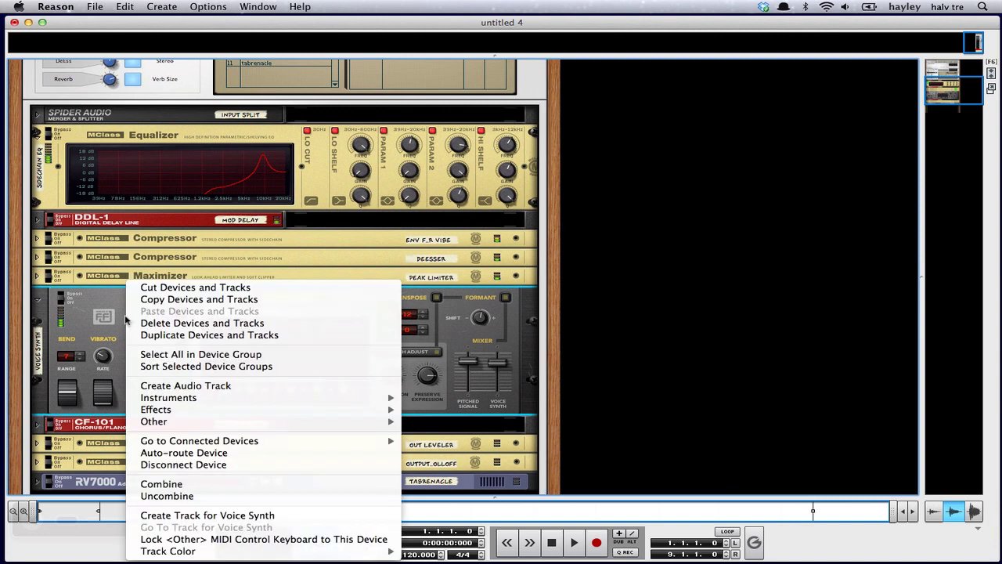
pyautogui.click(199, 516)
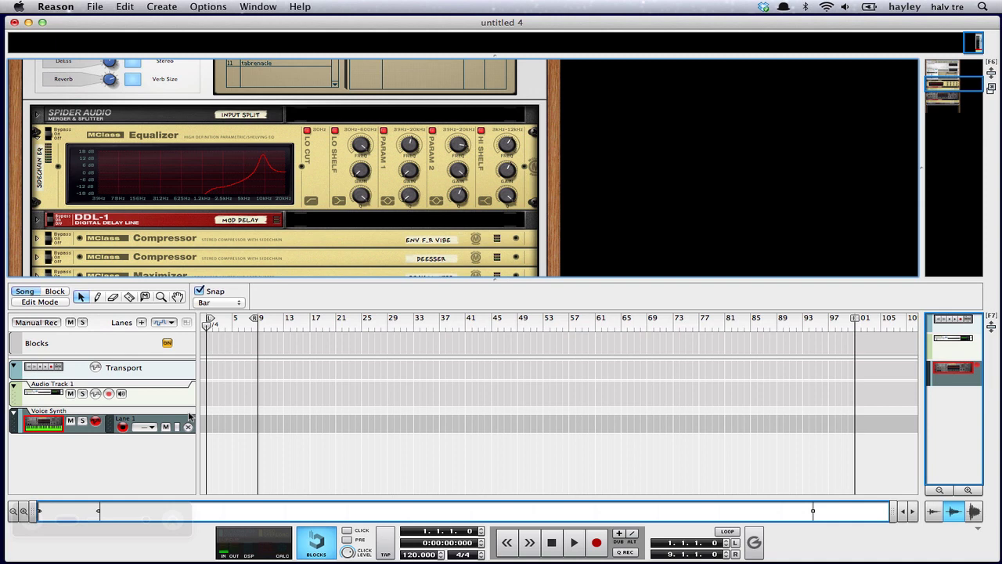
# Step: Record-enable Audio Track 1 in the sequencer so its input is metered
pyautogui.click(109, 393)
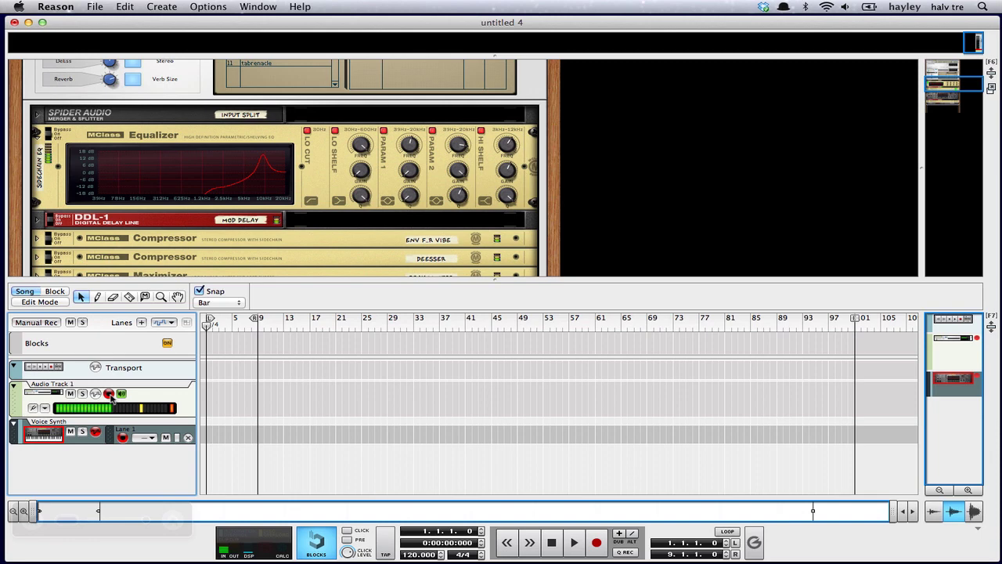
pyautogui.scroll(-5, 206, 190)
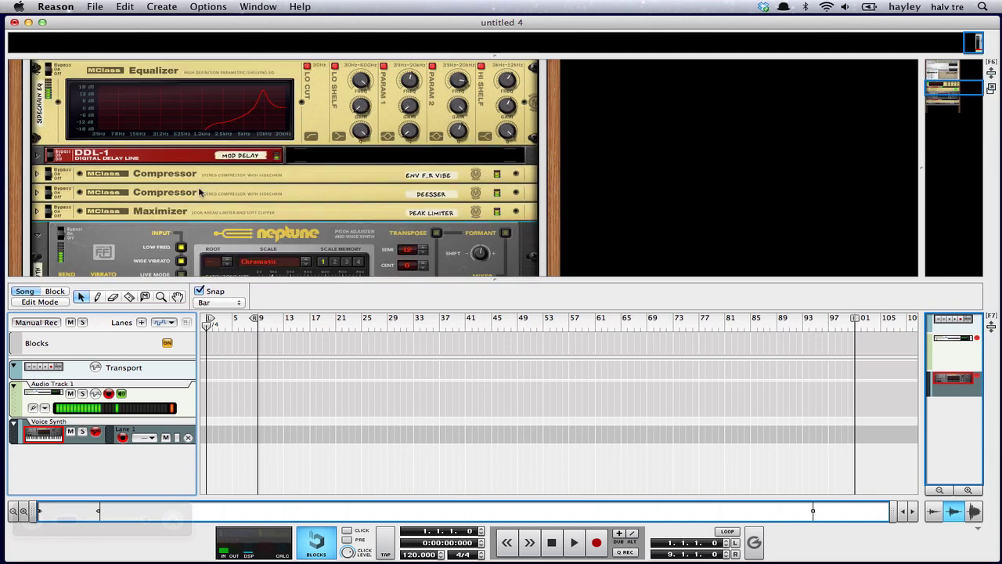
pyautogui.scroll(-1, 202, 193)
# Step: Check the Neptune device's options without changing anything, then return the rack to the top
pyautogui.rightClick(142, 187)
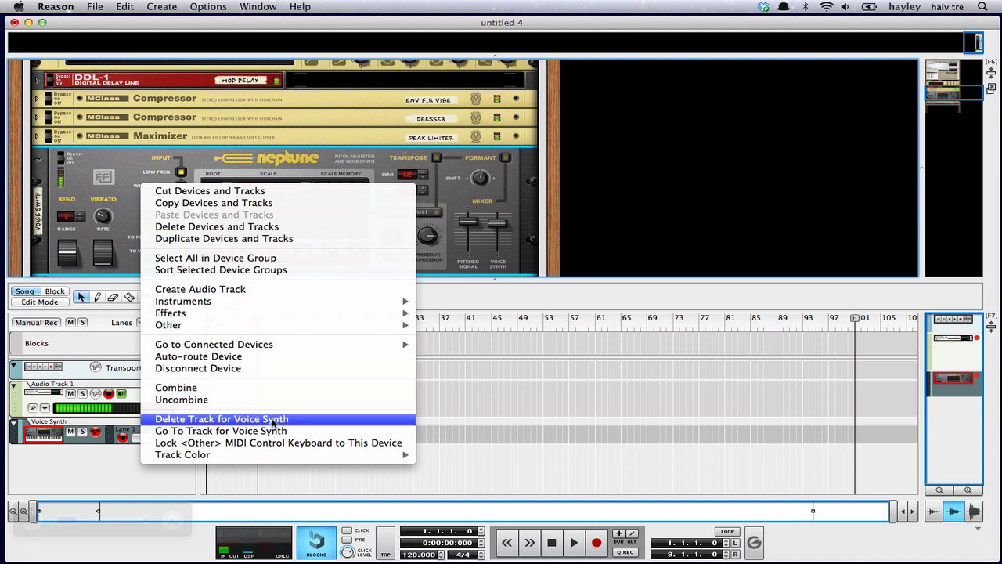
pyautogui.click(537, 400)
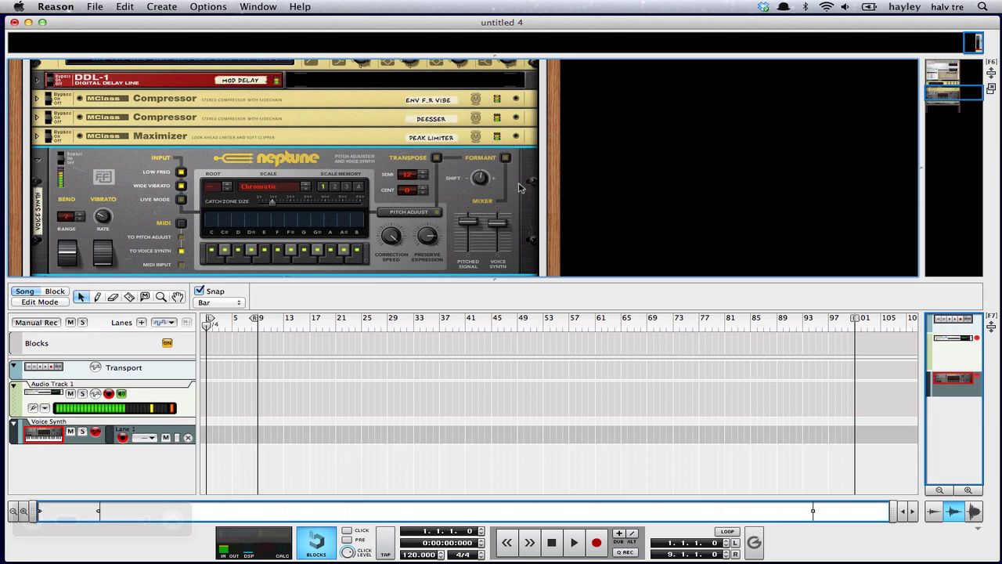
pyautogui.scroll(15, 673, 163)
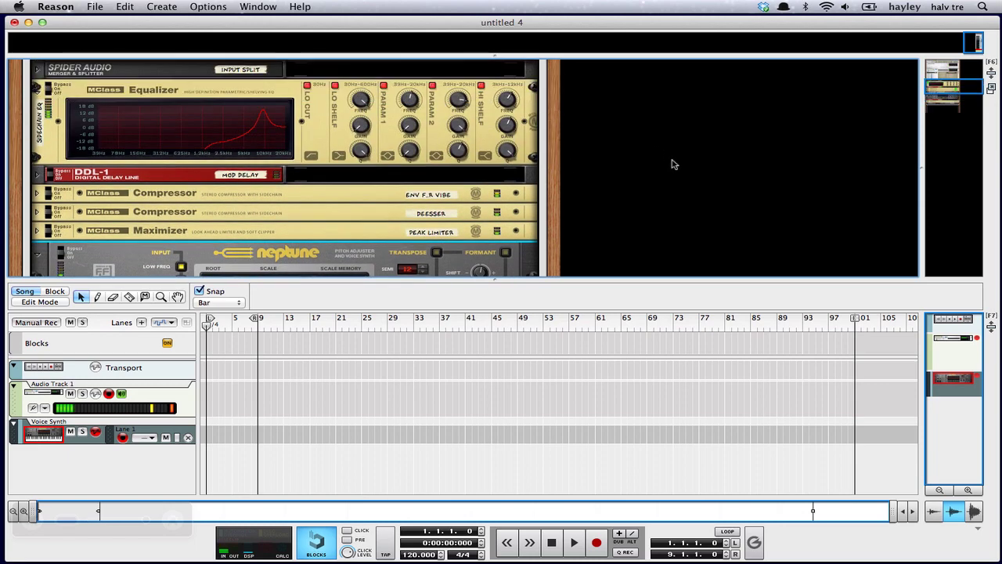
pyautogui.scroll(2, 671, 164)
pyautogui.scroll(-3, 668, 194)
pyautogui.scroll(3, 668, 194)
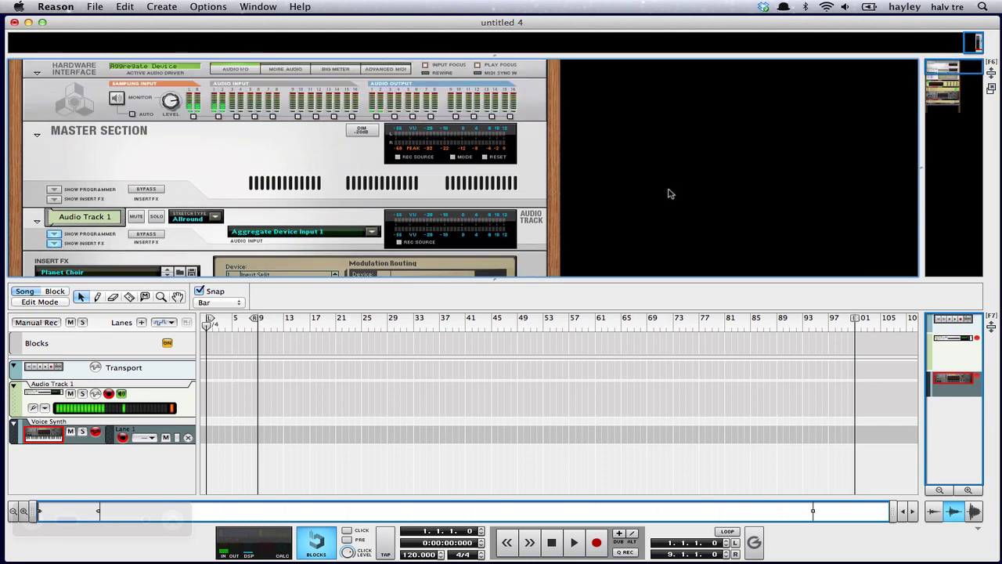